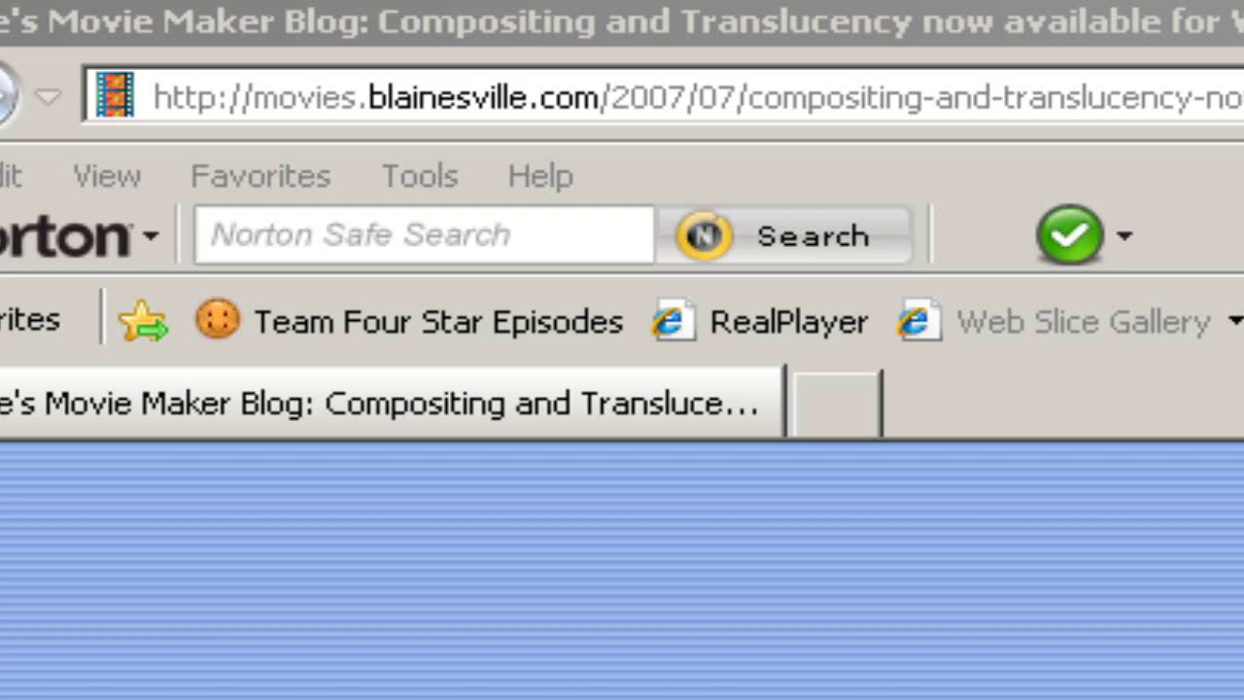
- Read the blog's installation instructions and download links for the compositing and translucency transitions
click(539, 499)
scroll(539, 499, down, 1)
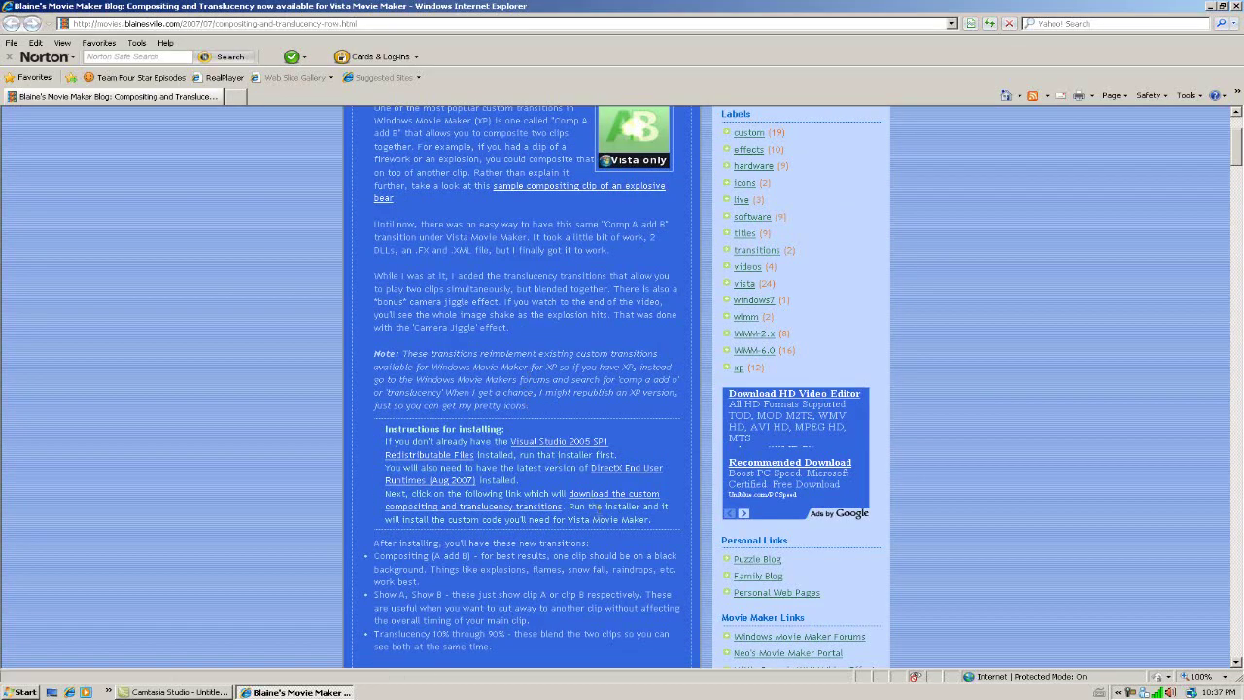
scroll(528, 369, down, 2)
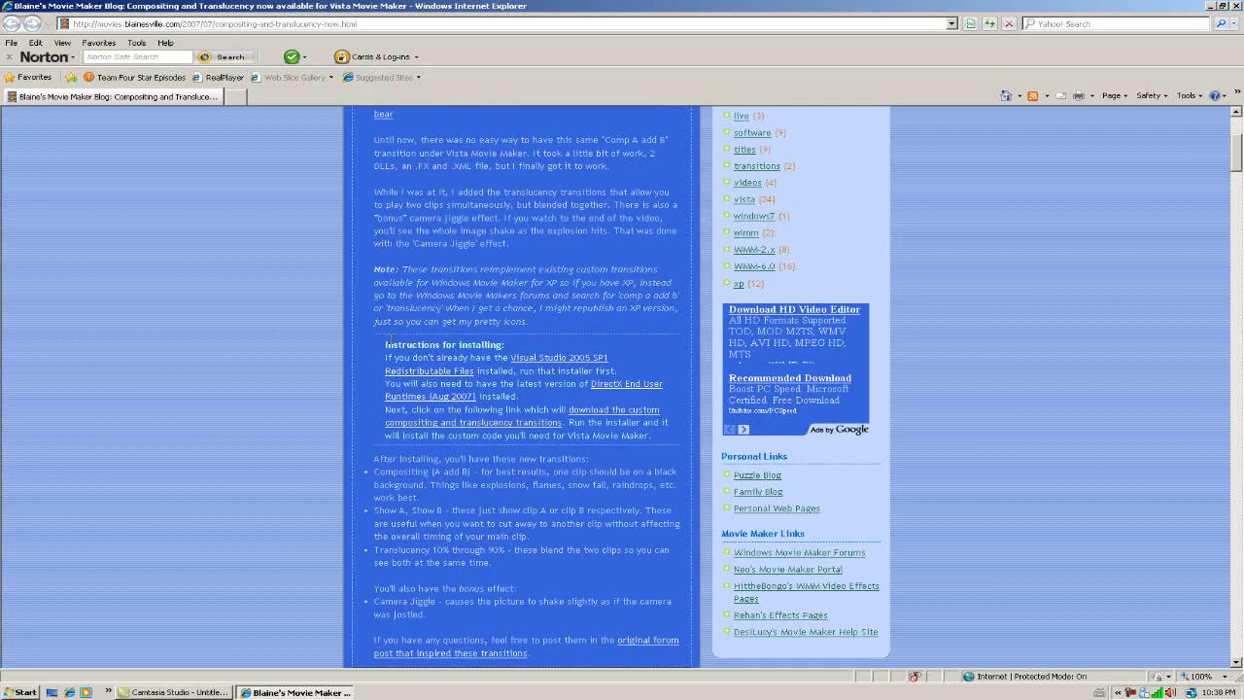
drag(386, 345, 379, 308)
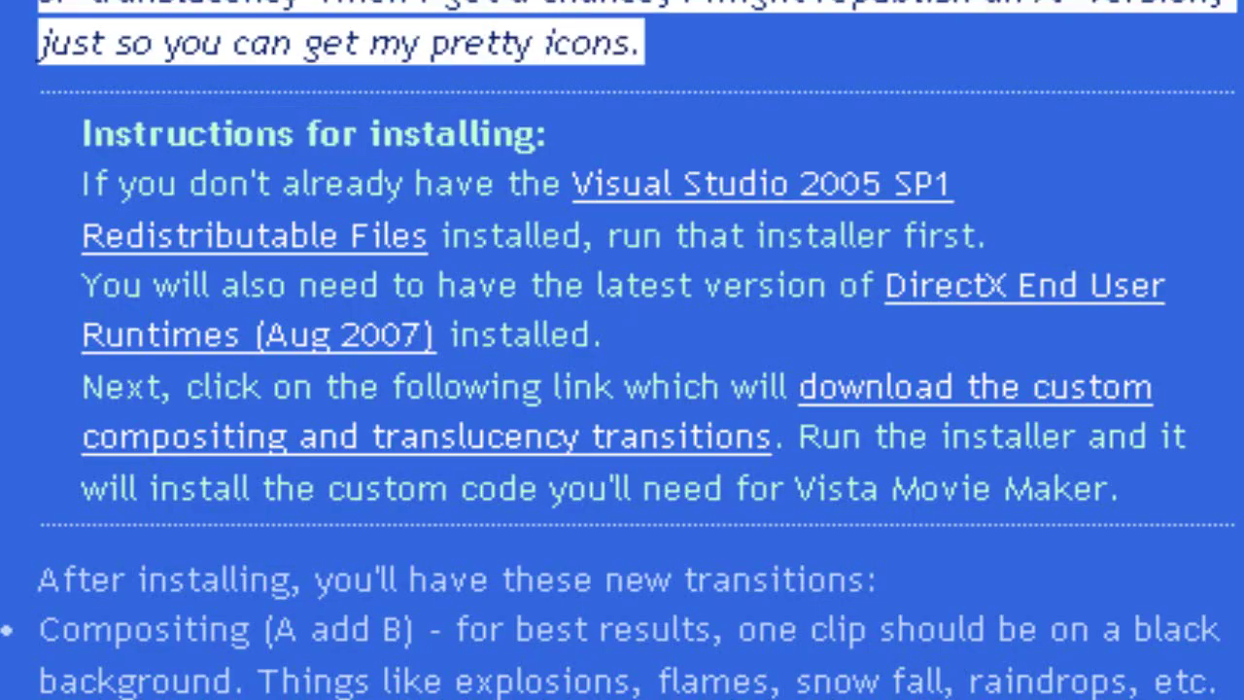
click(317, 132)
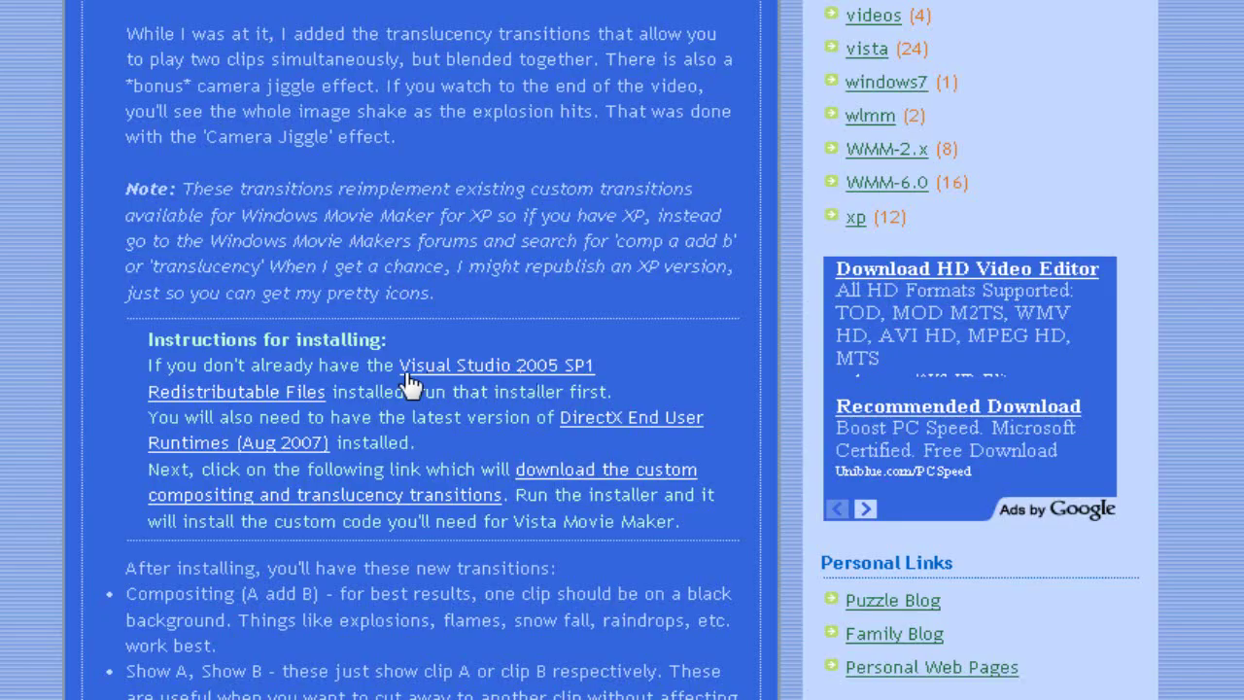
click(621, 477)
click(601, 363)
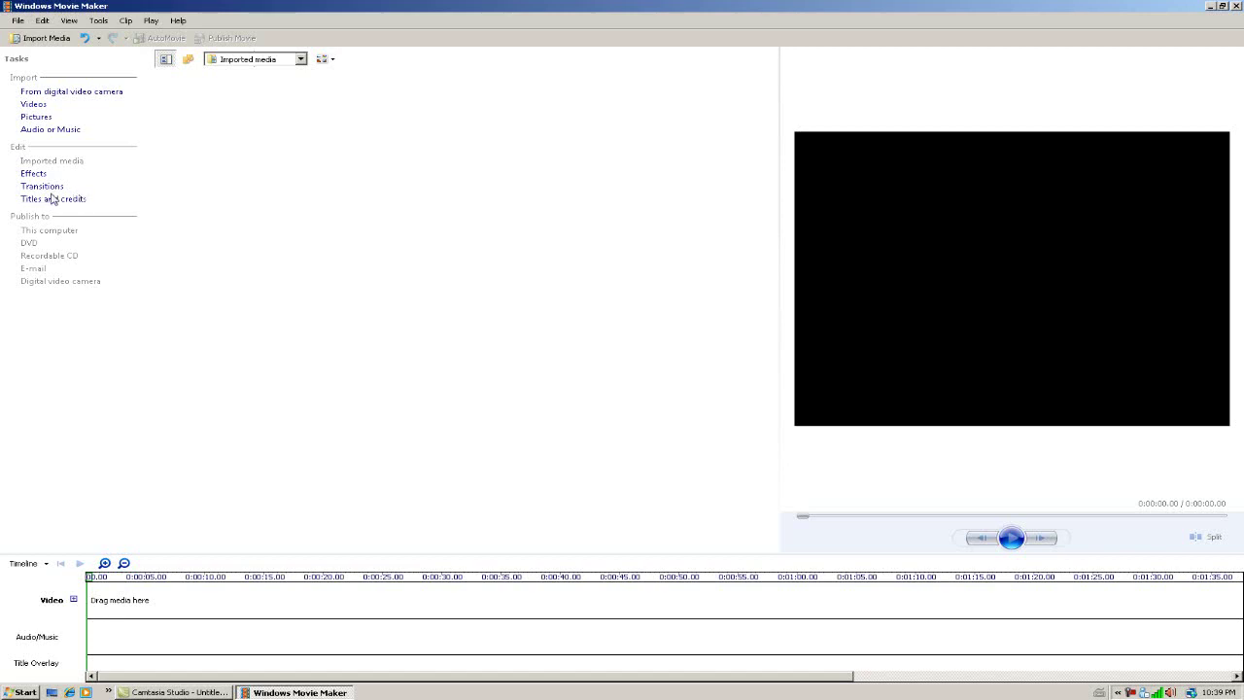
- Switch to Windows Movie Maker, preview the Compositing (A add B) transition and browse the transitions collection
click(47, 191)
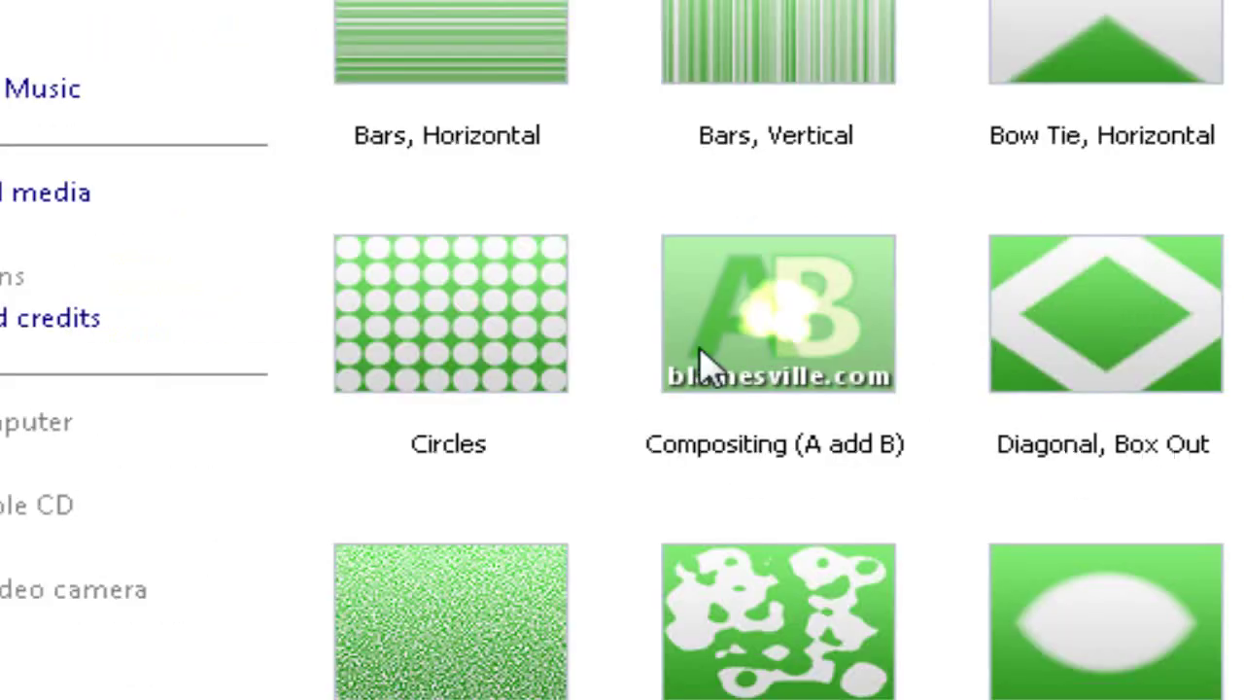
click(316, 204)
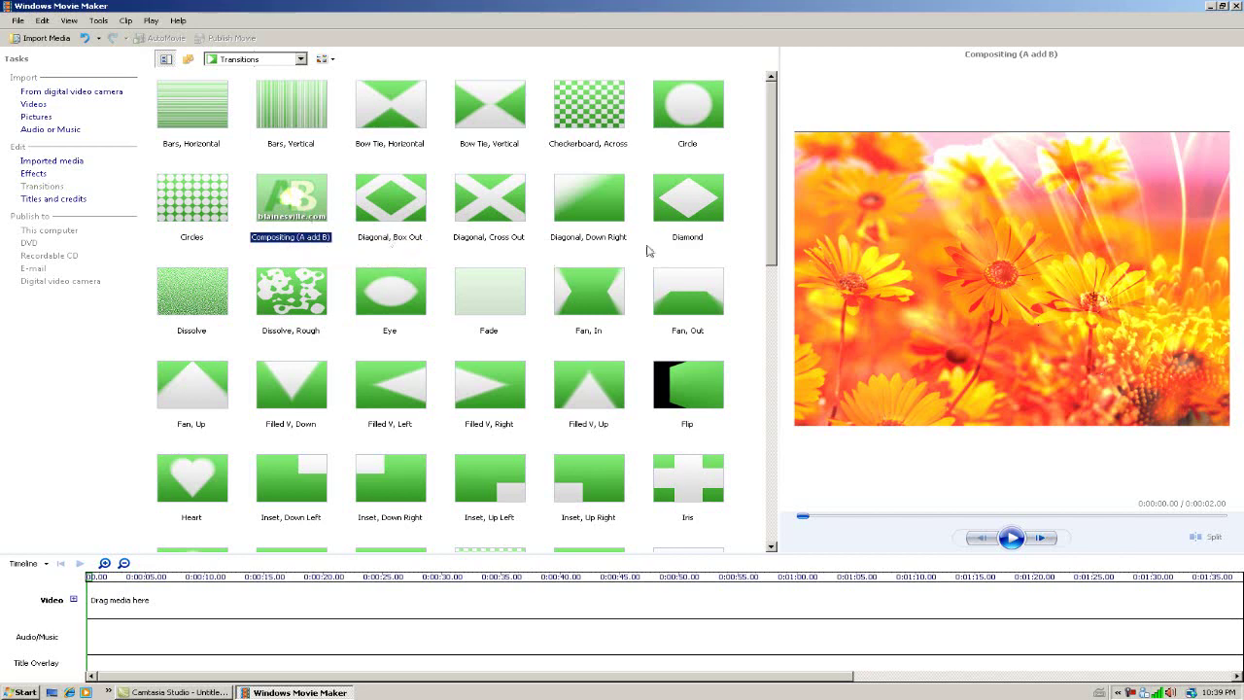
scroll(650, 251, down, 3)
scroll(774, 247, up, 3)
- Import EXPLOSION_SE and ExplosionSFX from the Explosion Package folder into the project's imported media
click(1212, 7)
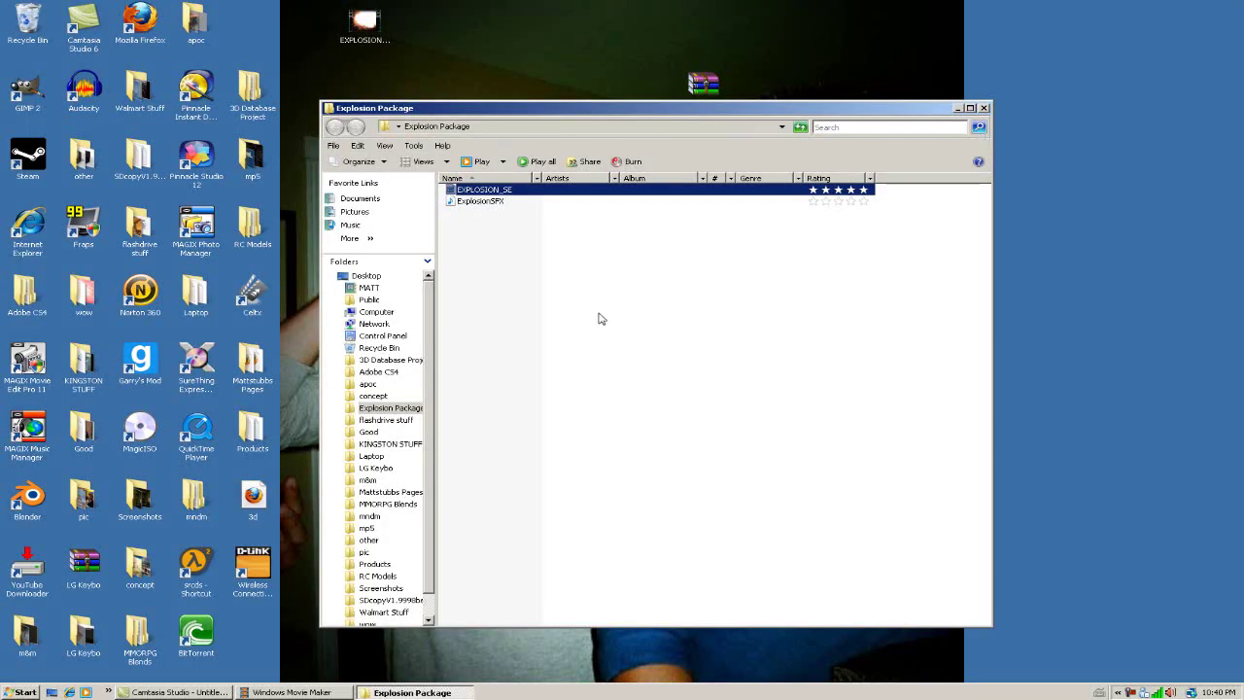
click(602, 301)
click(291, 692)
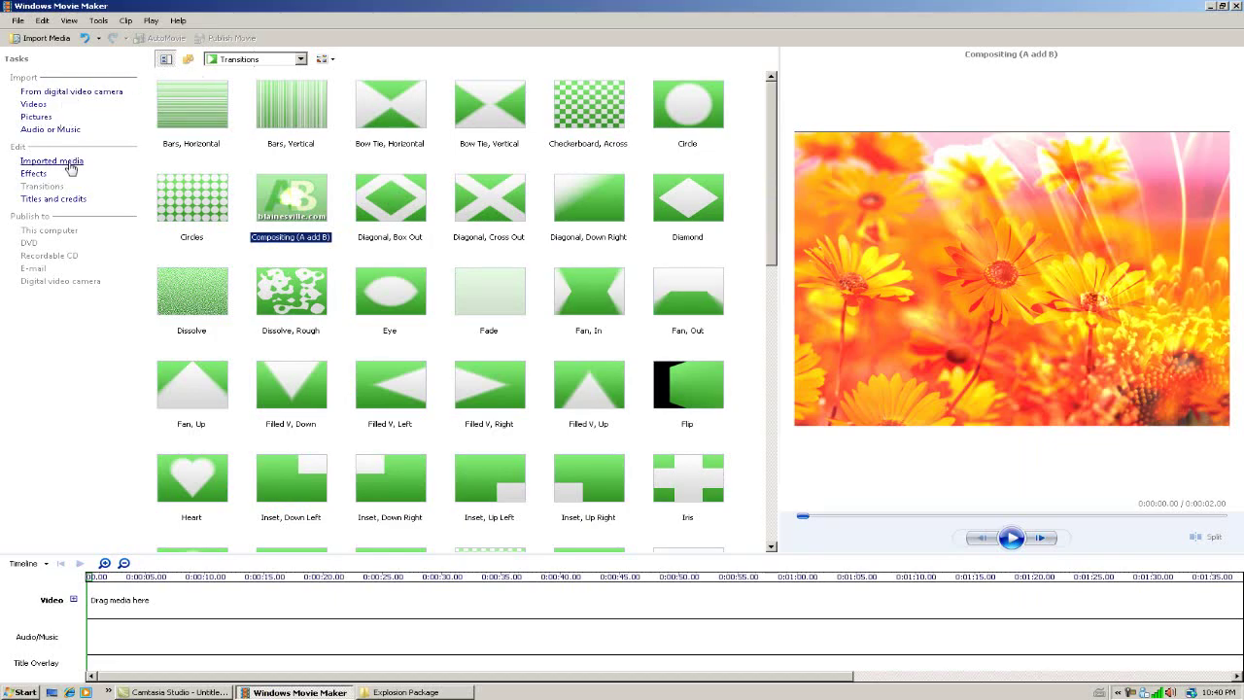
click(68, 164)
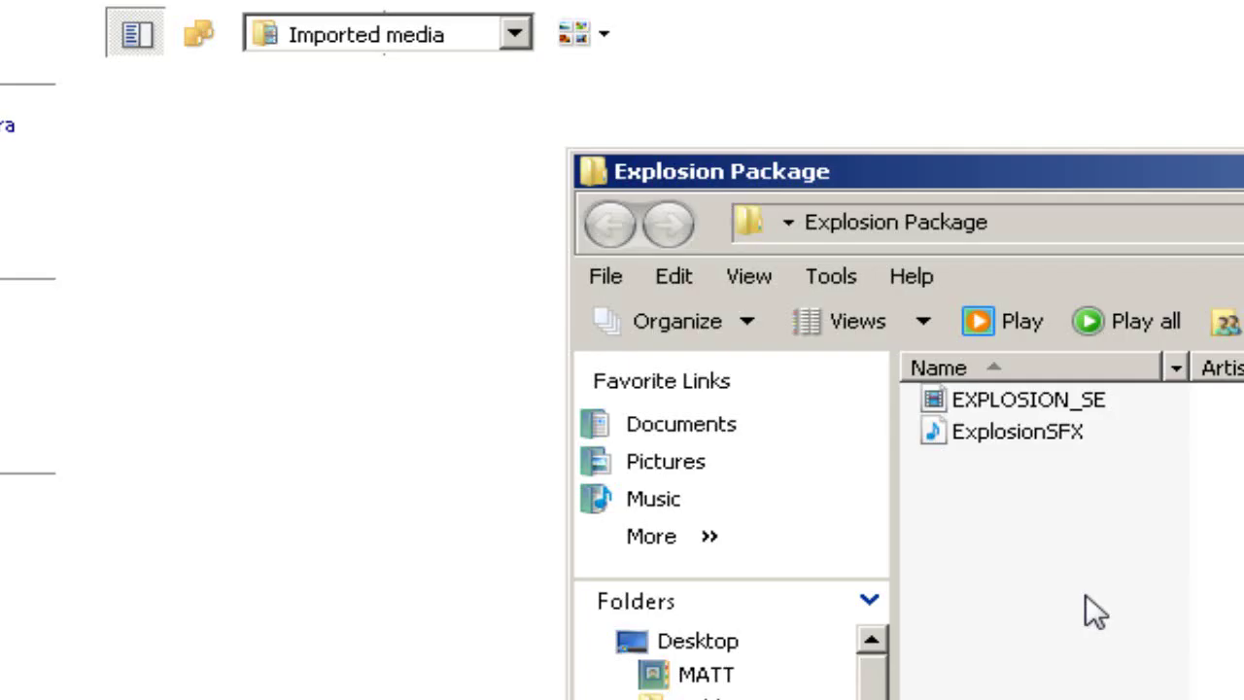
drag(1083, 592, 995, 406)
drag(1007, 397, 386, 299)
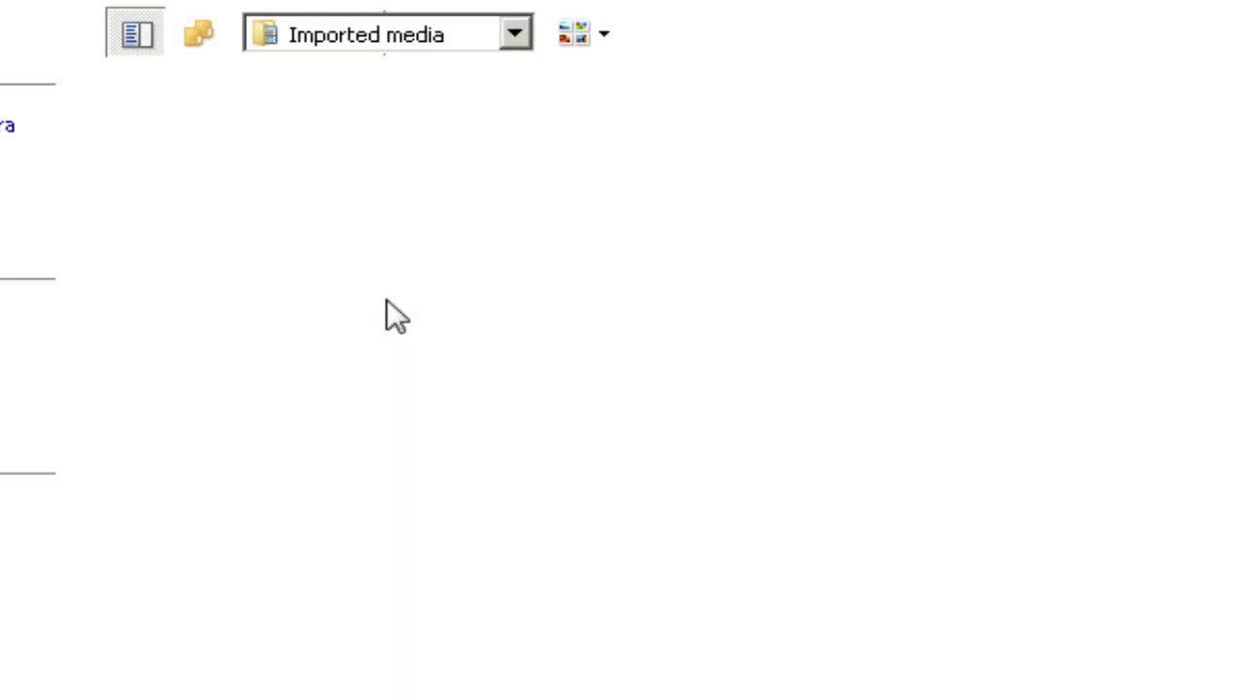
- Place EXPLOSION_SE on the video track and insert the superjump video from the StubbsEffects folder in front of it
drag(191, 115, 131, 612)
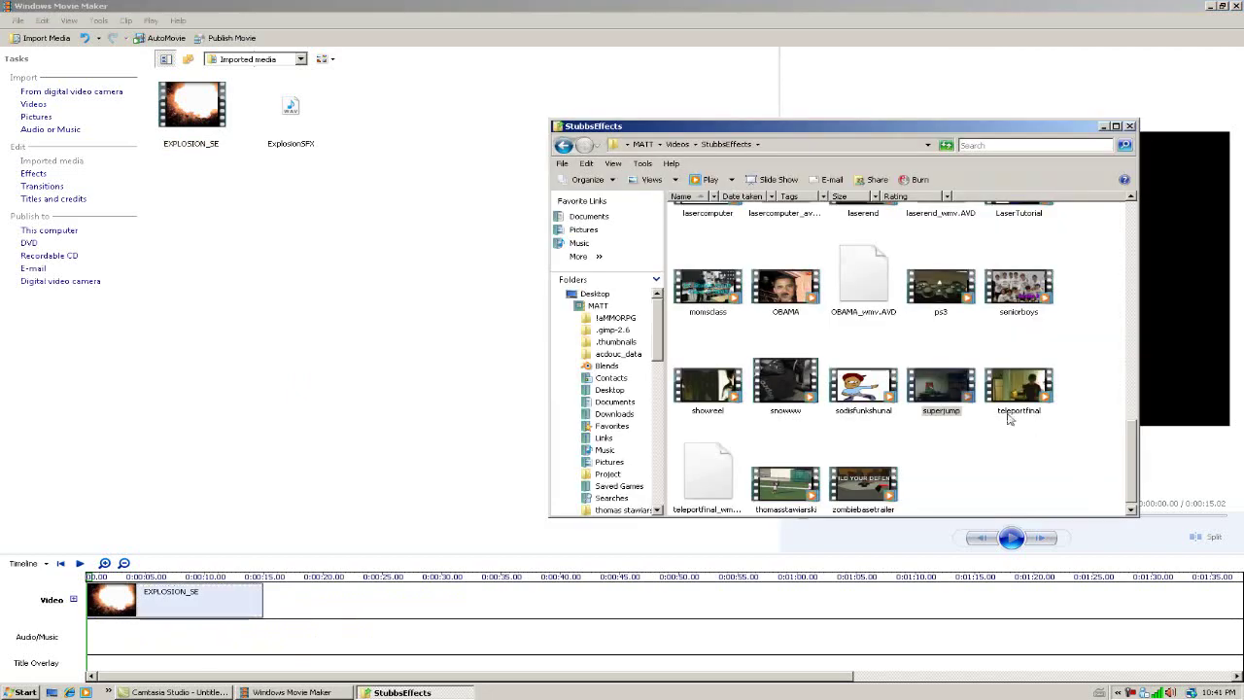
drag(942, 379, 417, 145)
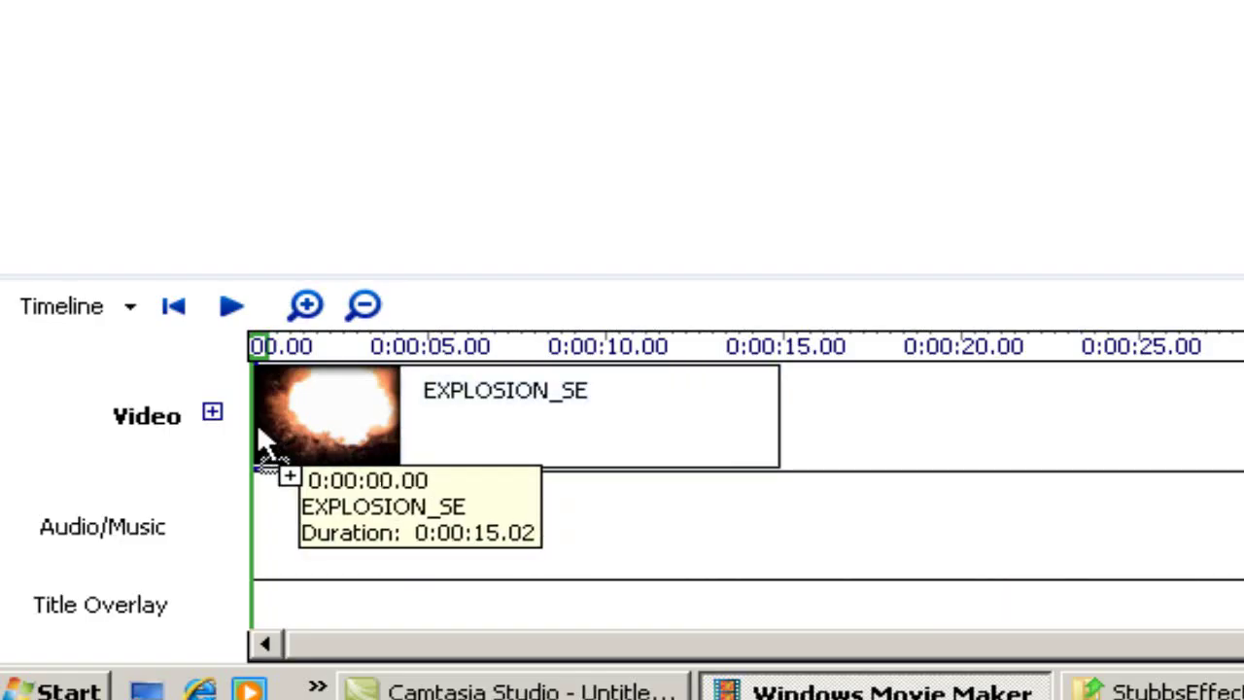
drag(270, 395, 282, 409)
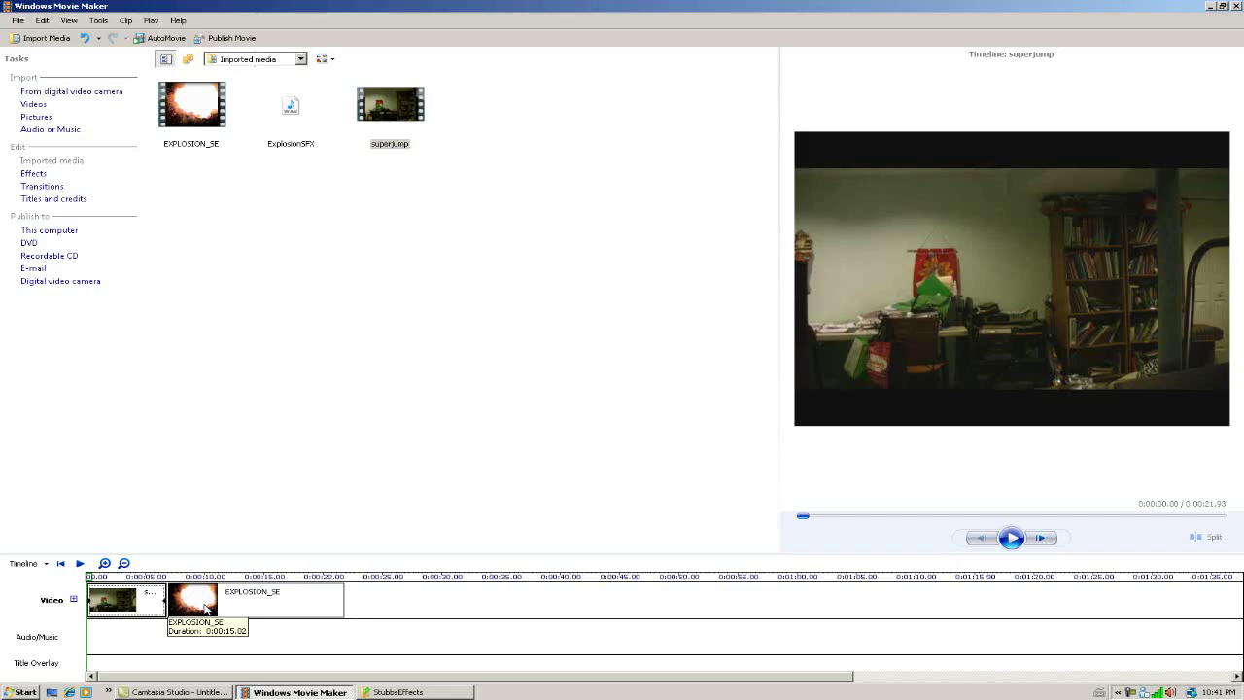
- Split the EXPLOSION_SE clip at about 17 seconds on the timeline and delete the part before the split
click(206, 609)
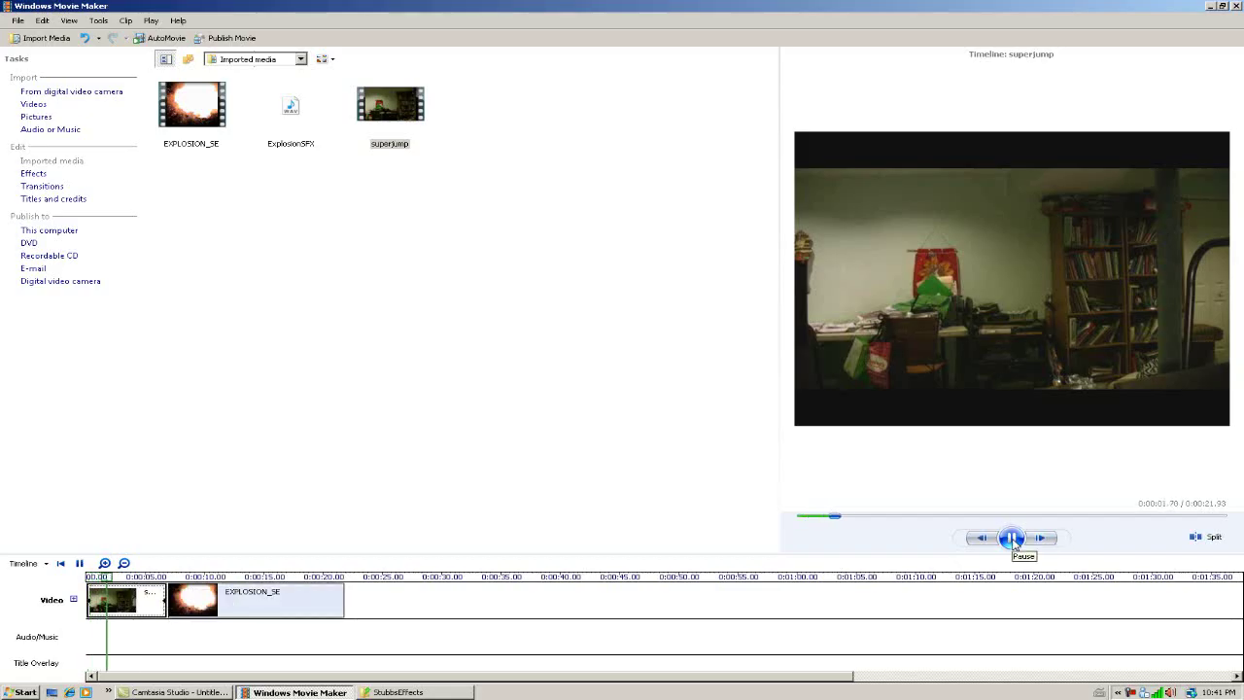
click(190, 578)
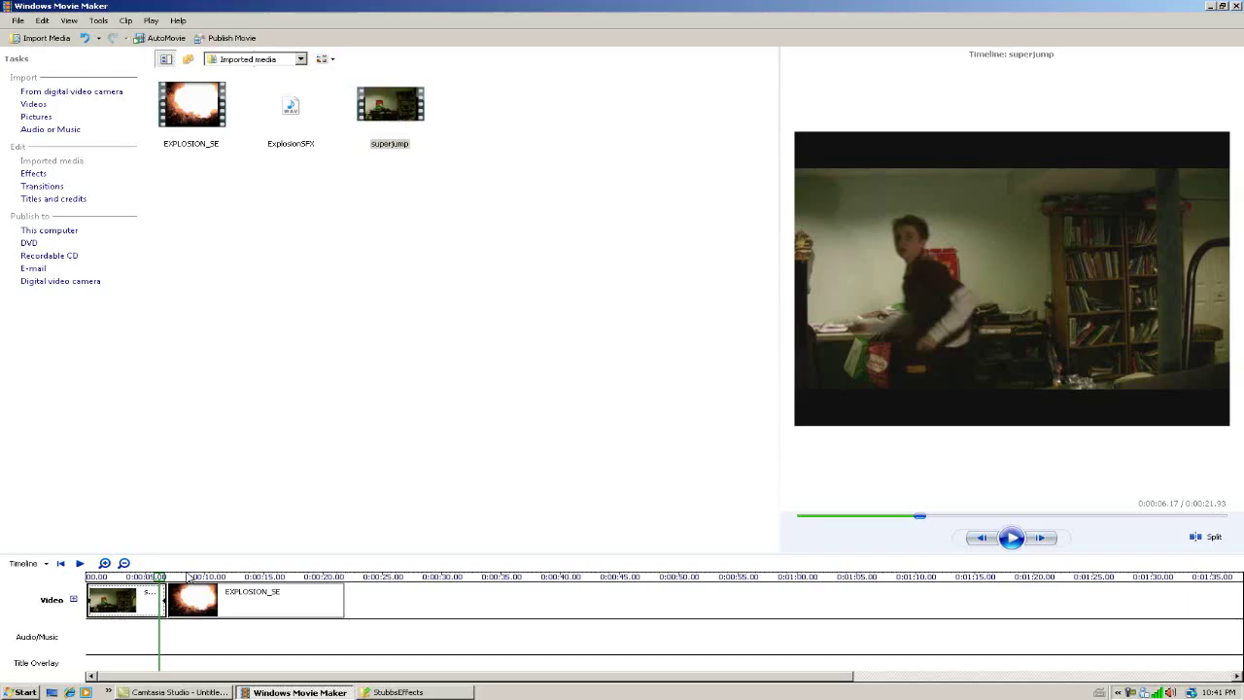
click(188, 577)
click(1017, 546)
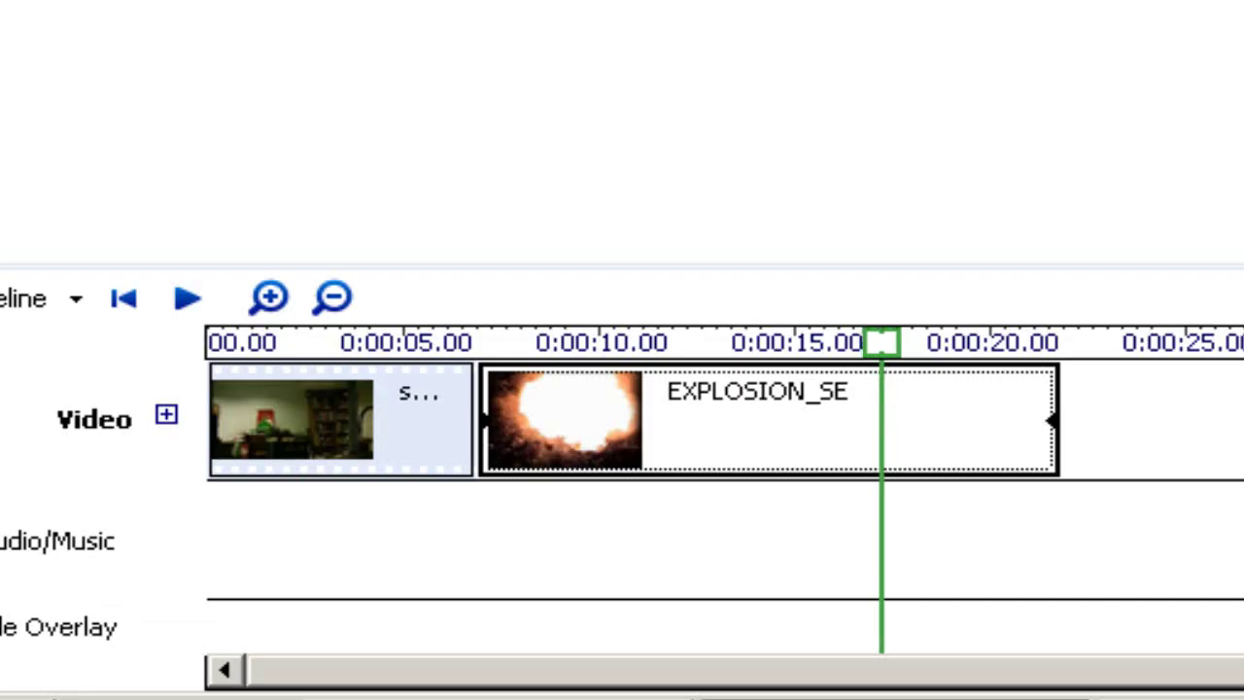
key(alt+Left)
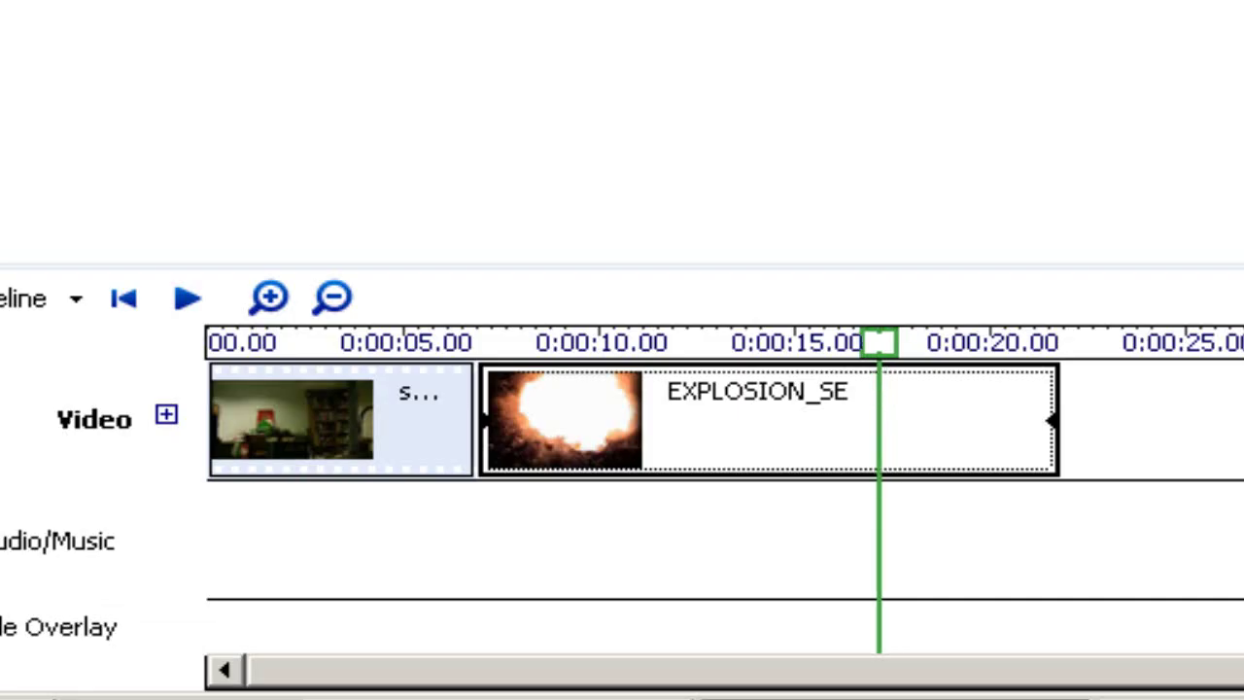
key(ctrl+l)
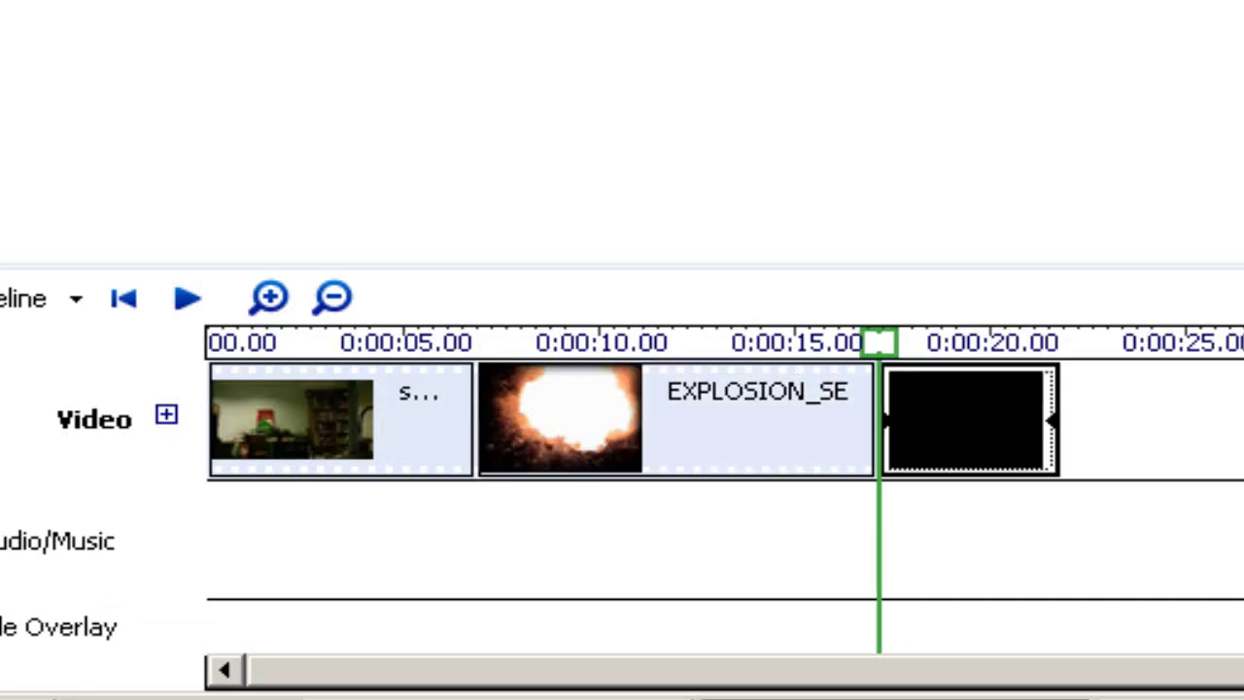
click(736, 453)
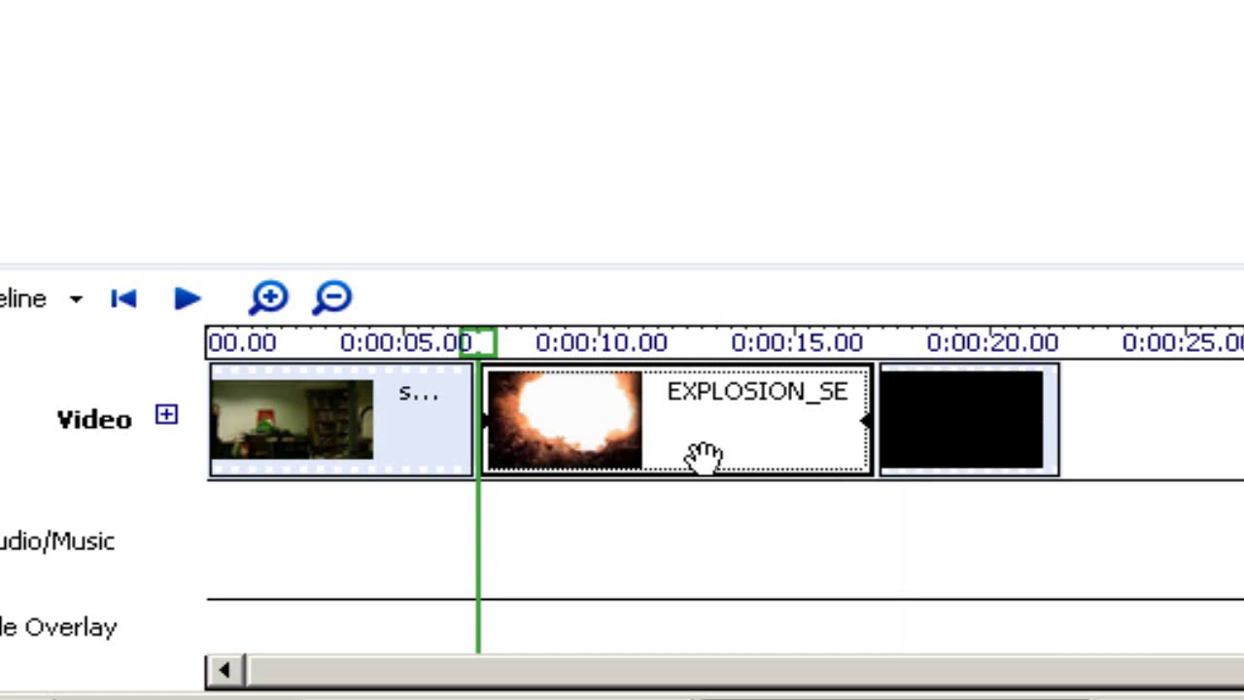
key(Delete)
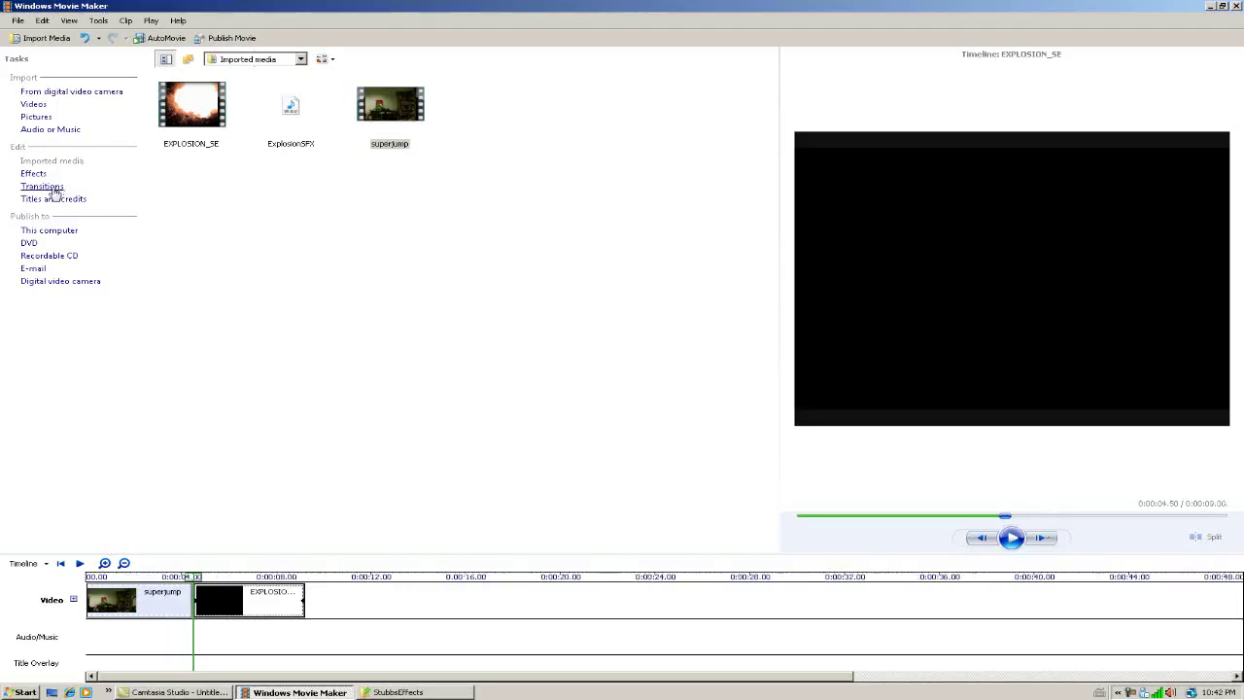
- Apply the Compositing (A add B) transition between superjump and EXPLOSION_SE and overlap the two clips by about 2 seconds
click(48, 188)
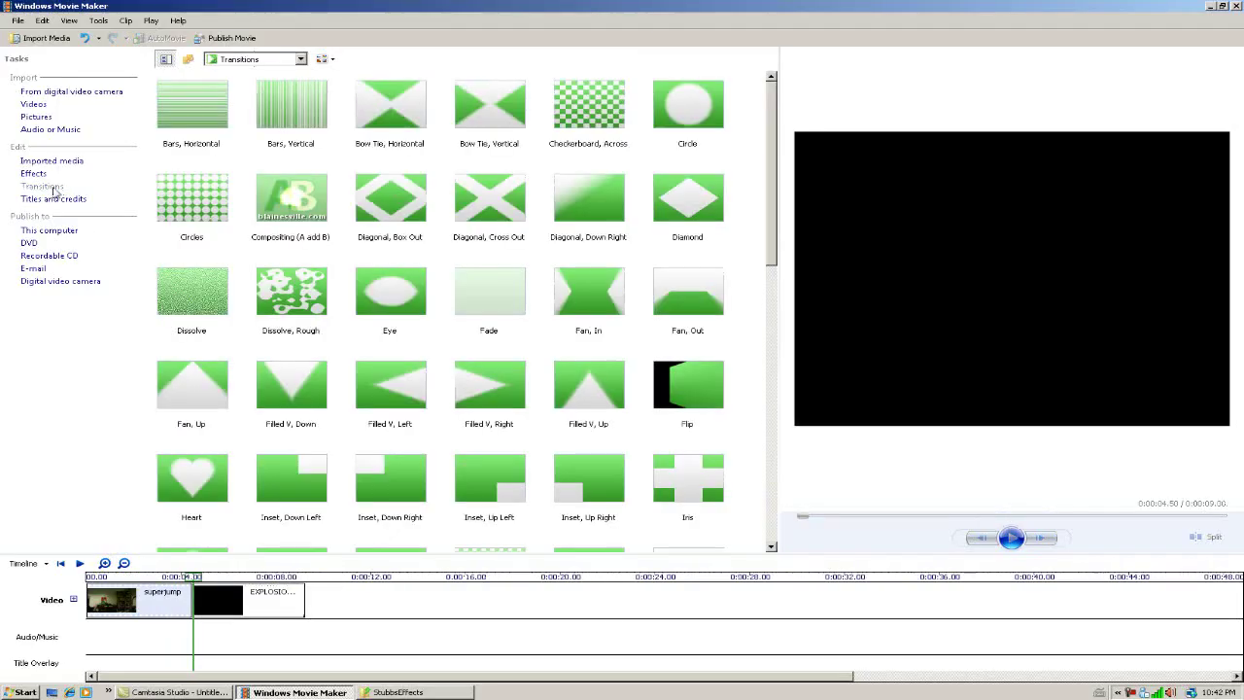
click(290, 204)
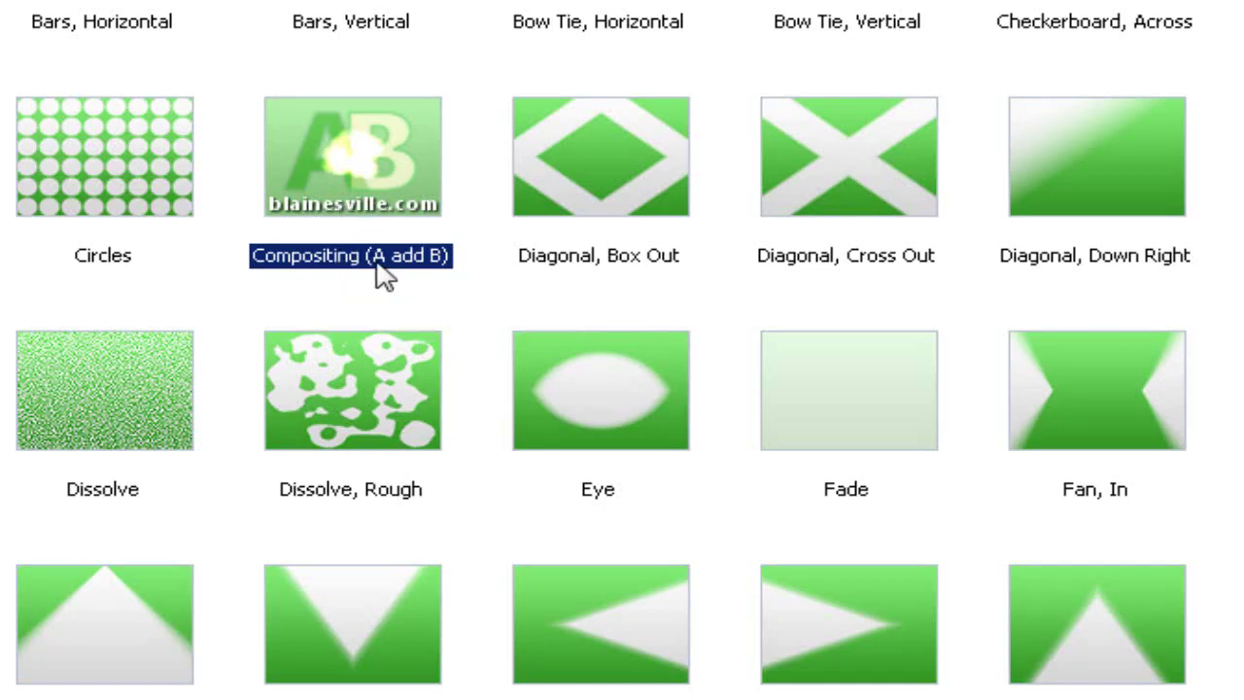
drag(348, 190, 651, 401)
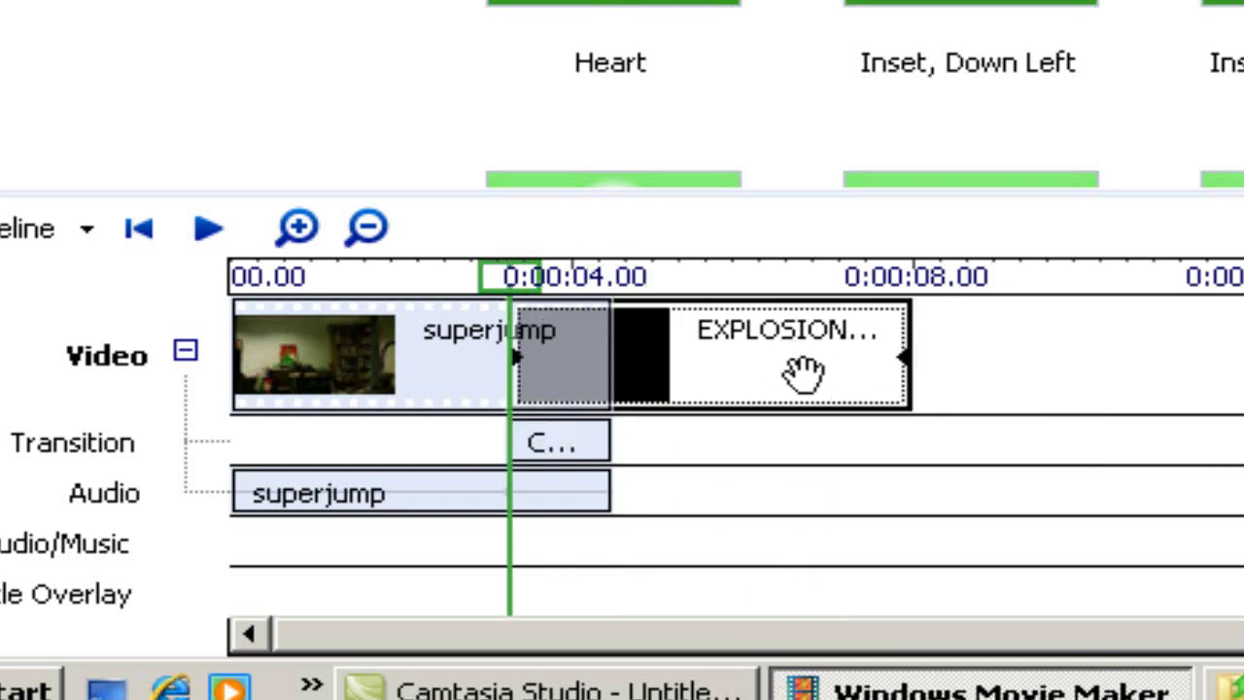
drag(803, 375, 715, 378)
- Play and scrub through the overlapping section to check the timing of the composited explosion
click(359, 281)
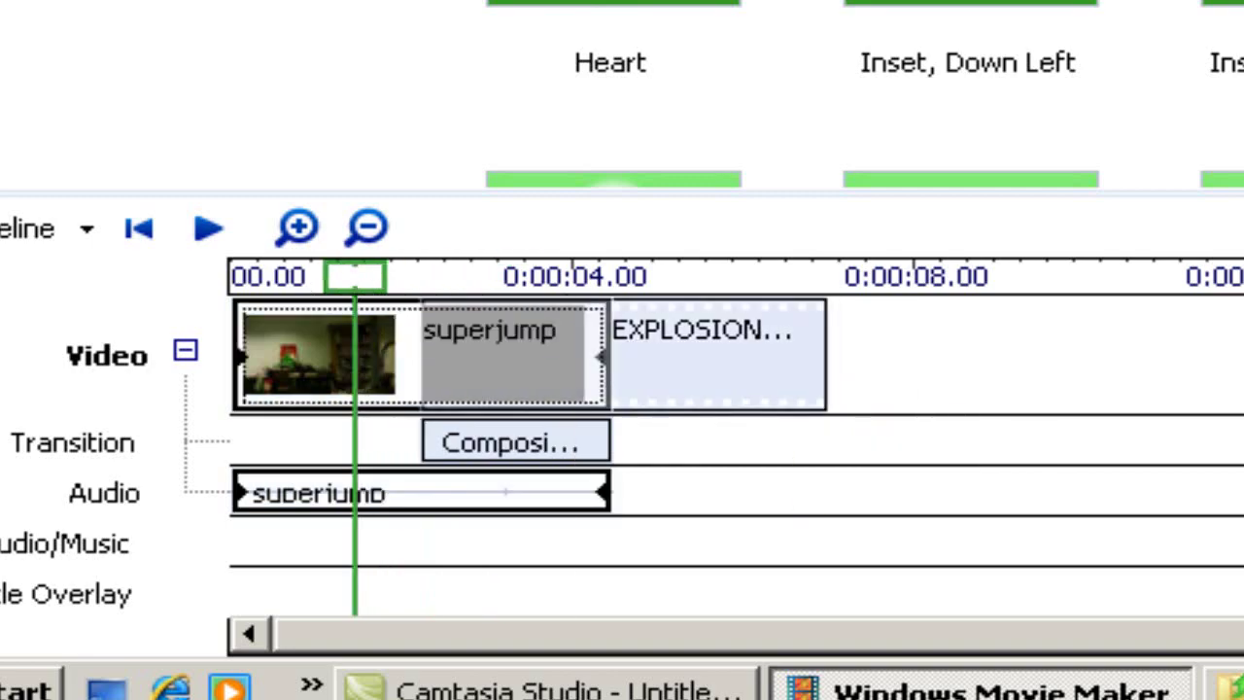
click(1012, 539)
click(1012, 540)
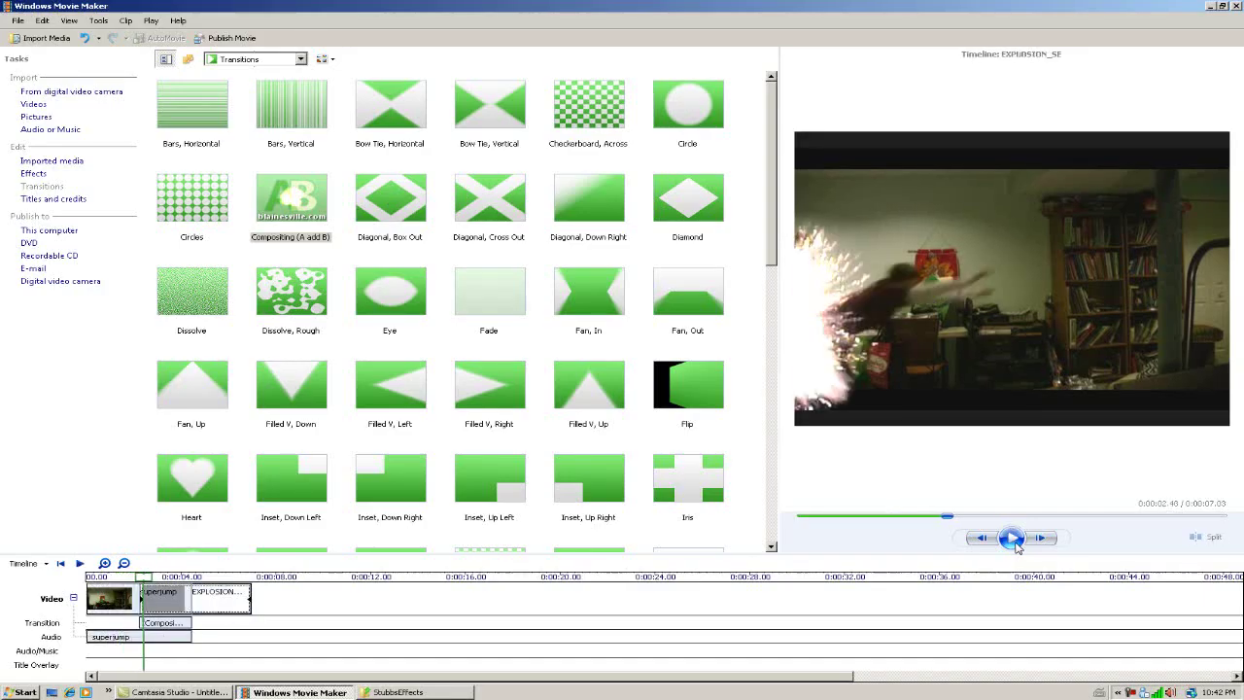
drag(434, 279, 422, 281)
drag(141, 580, 120, 581)
click(128, 577)
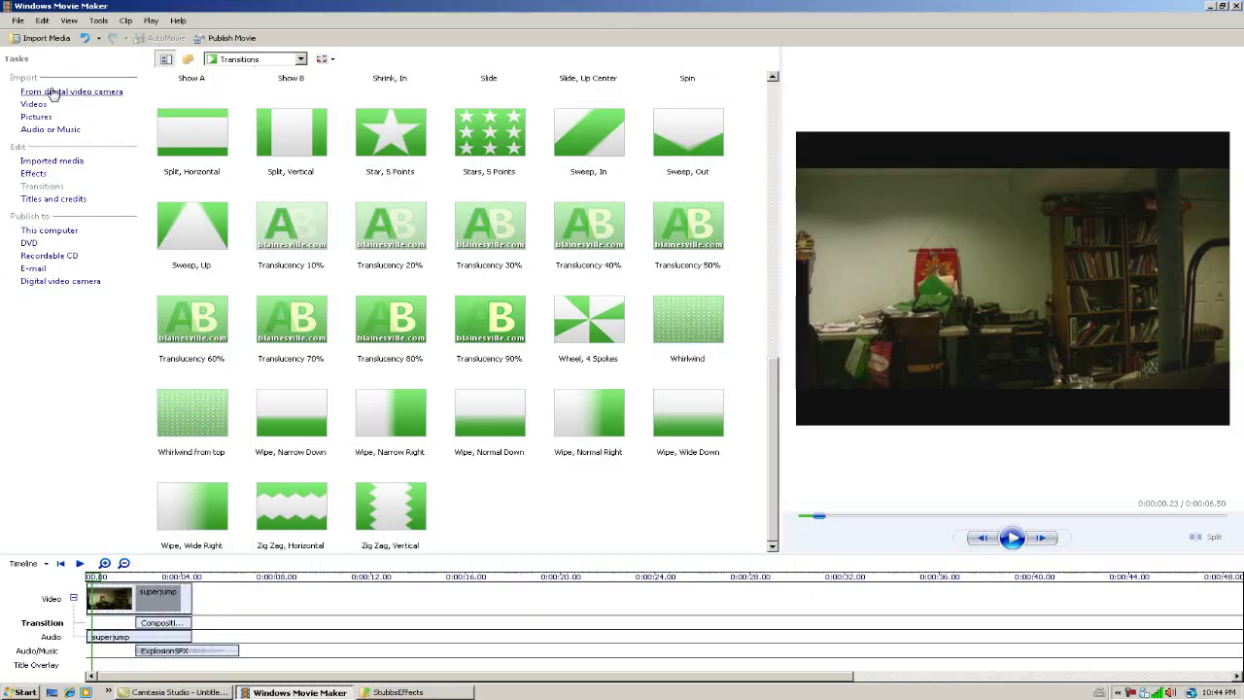
- Start publishing the composited movie to this computer
click(56, 236)
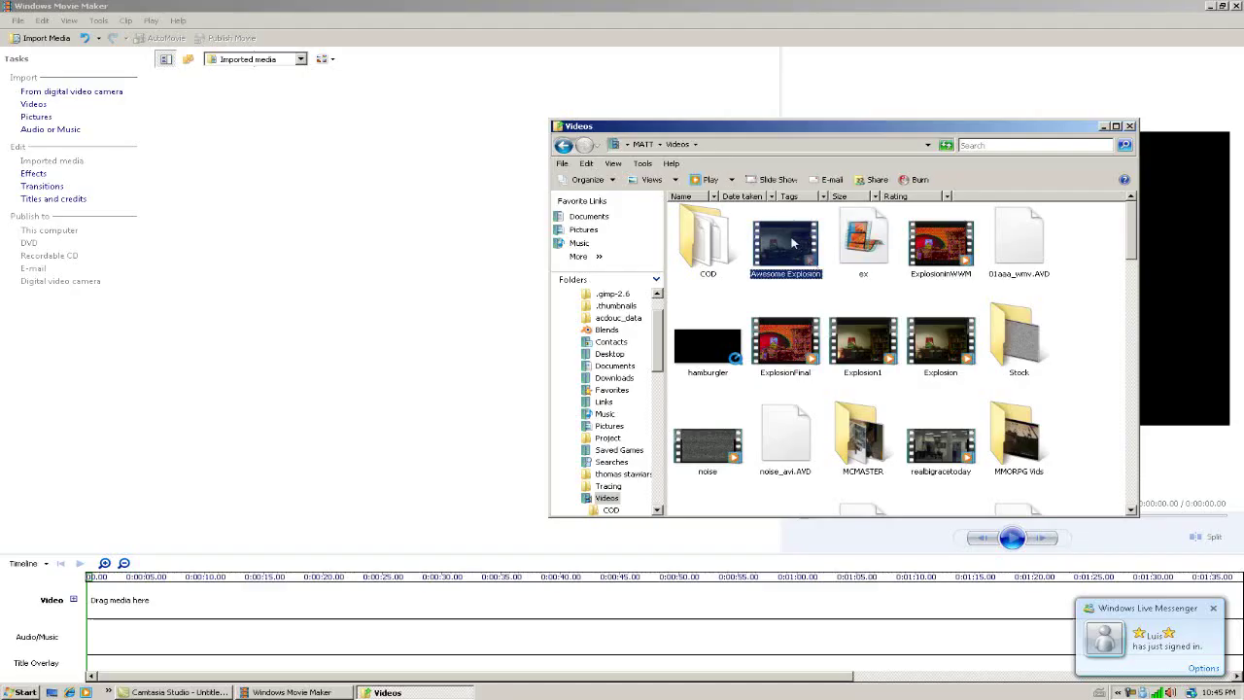
- Import the Awesome Explosion video from the Videos folder and place it at the start of the video track
drag(785, 243, 306, 151)
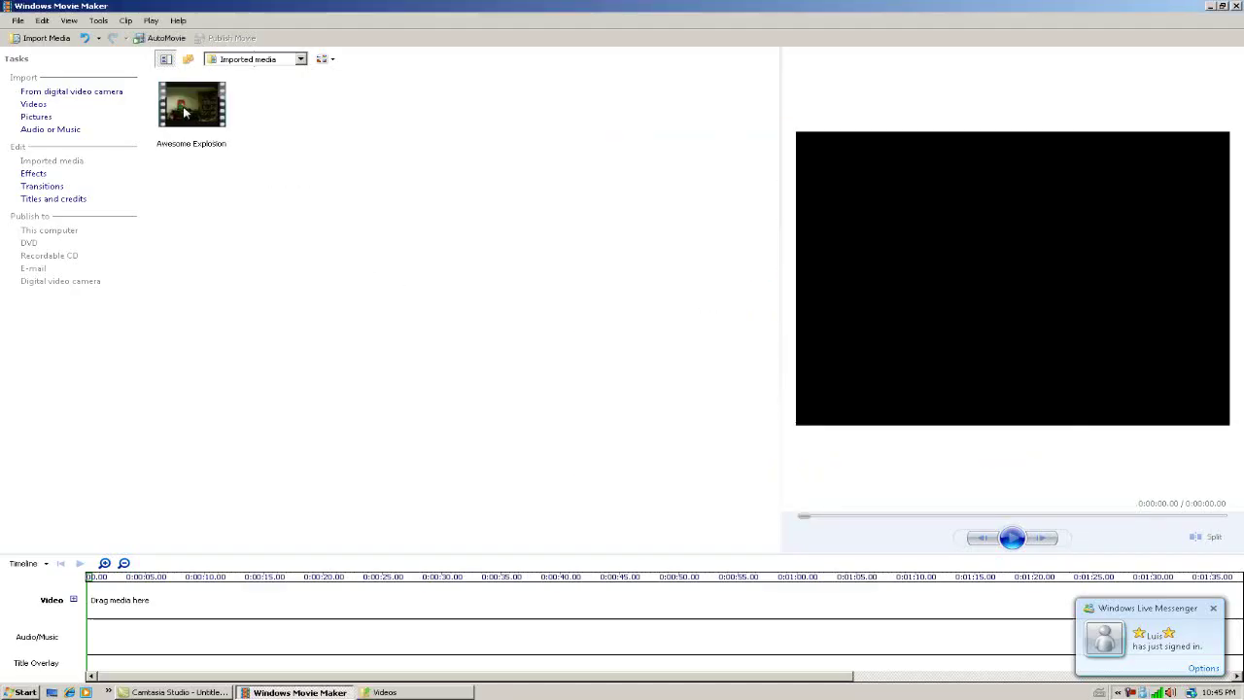
drag(185, 113, 111, 610)
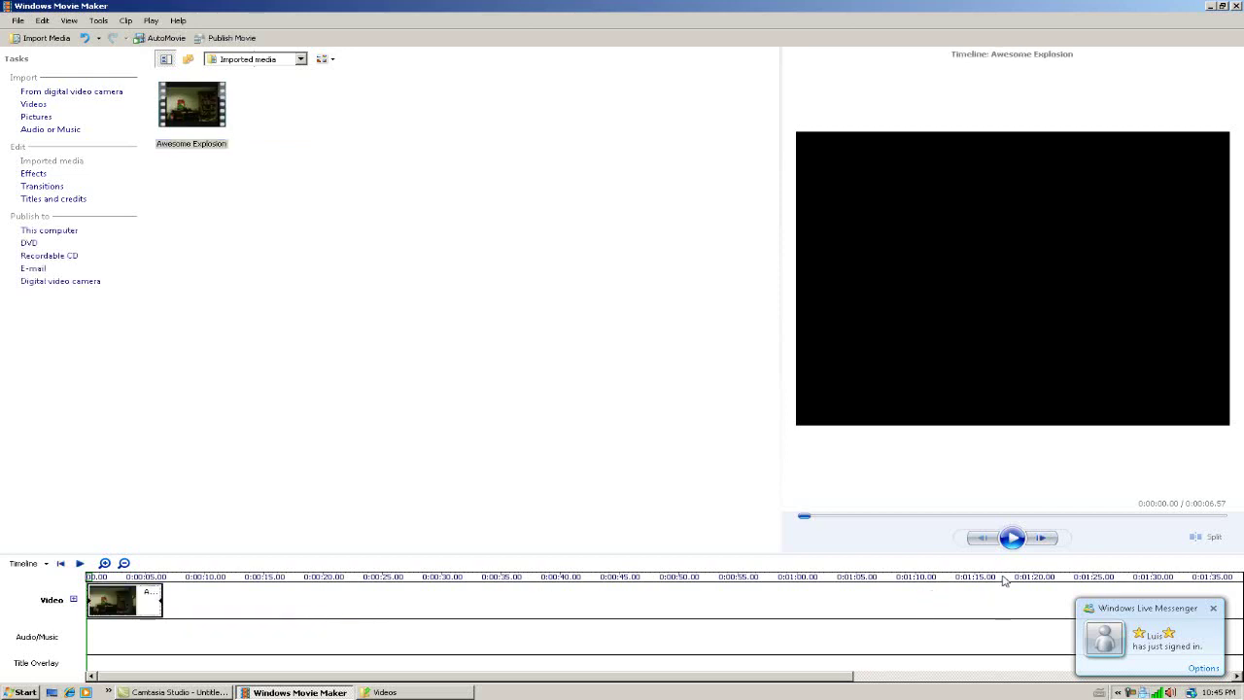
right_click(1150, 622)
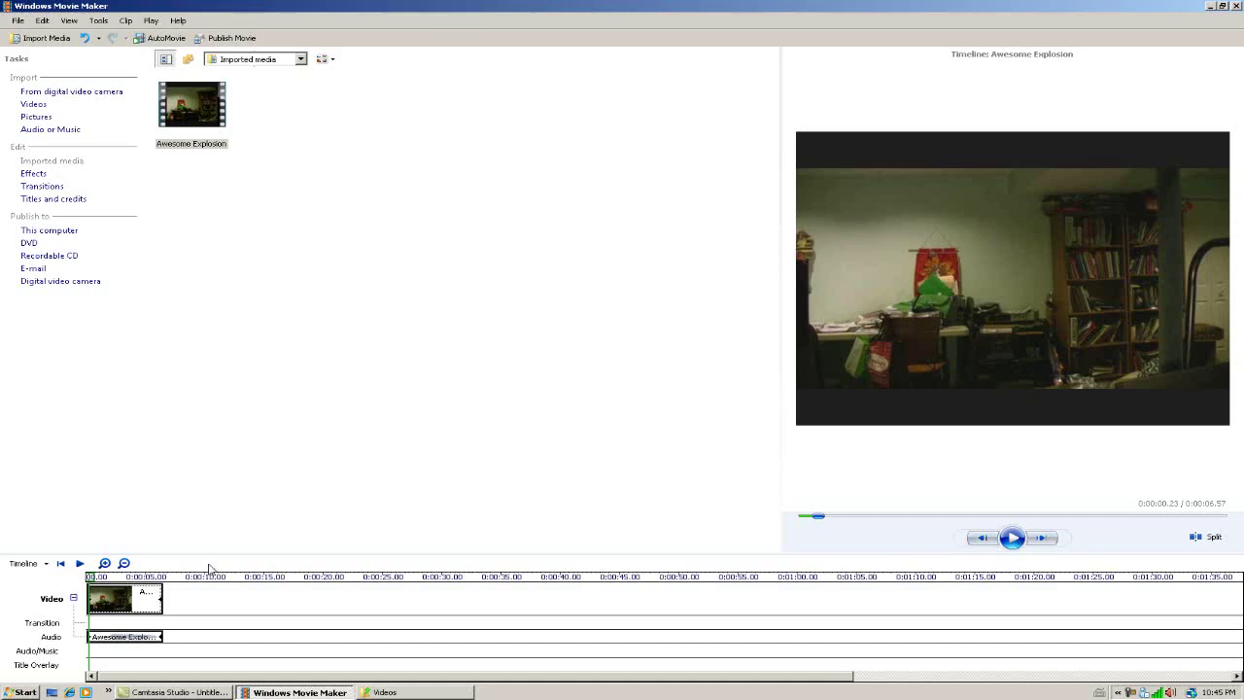
- Open the effects settings of the Awesome Explosion clip and select Camera Jiggle from the available effects
right_click(139, 605)
click(171, 542)
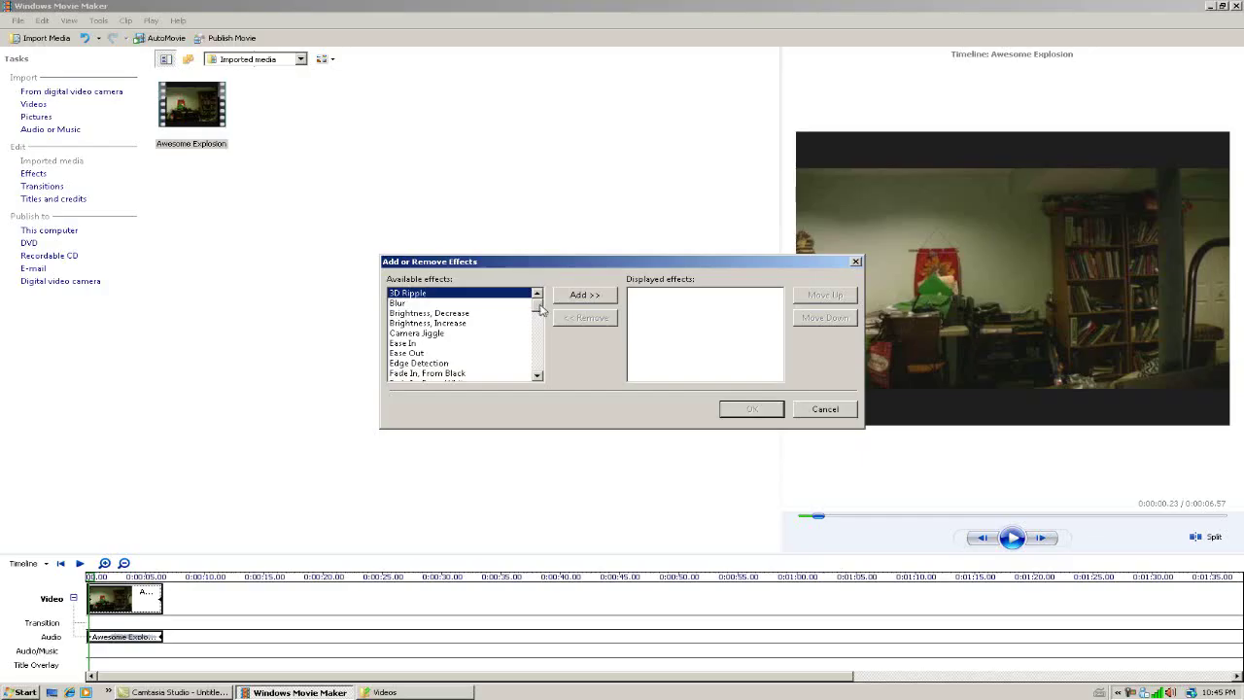
drag(538, 301, 541, 310)
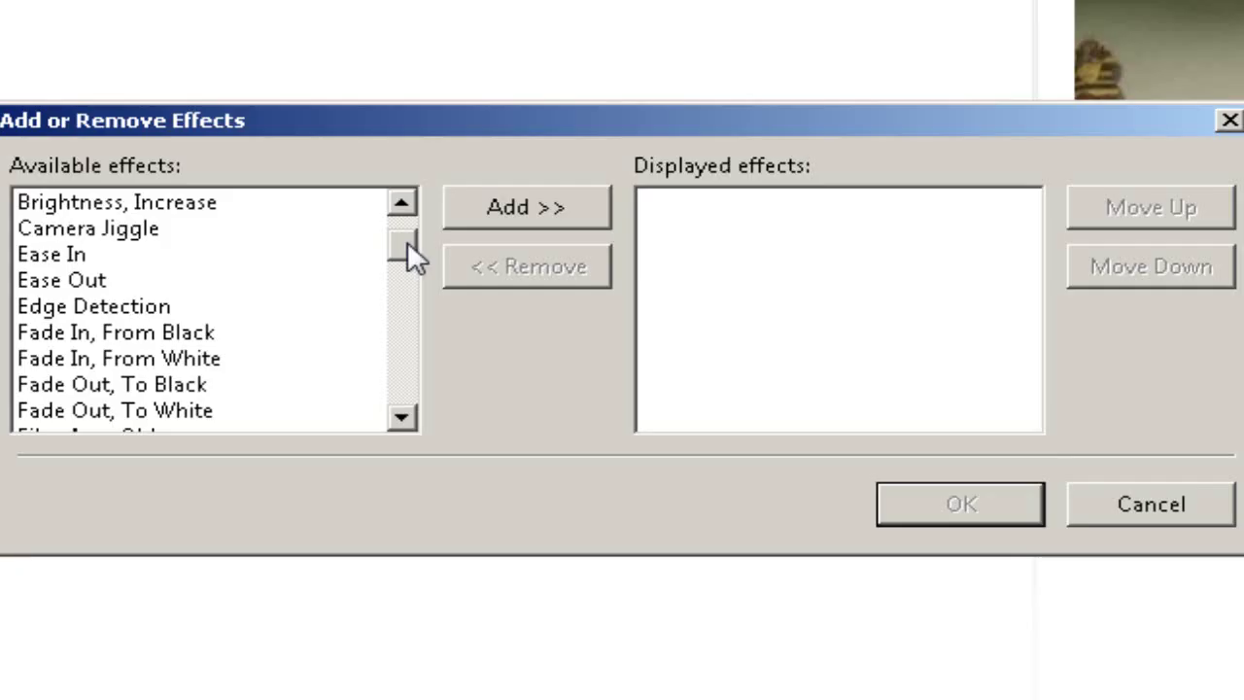
click(116, 229)
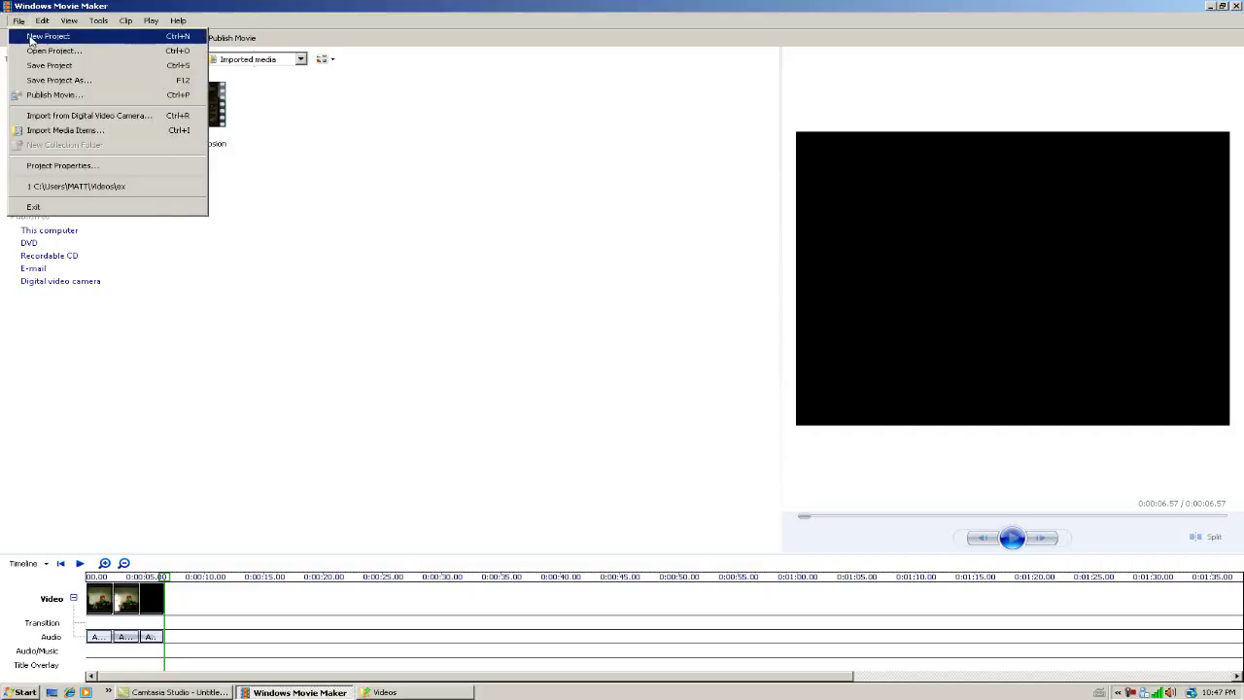
- Publish the edited Awesome Explosion movie and finish with playback of the published movie enabled
click(370, 320)
click(21, 19)
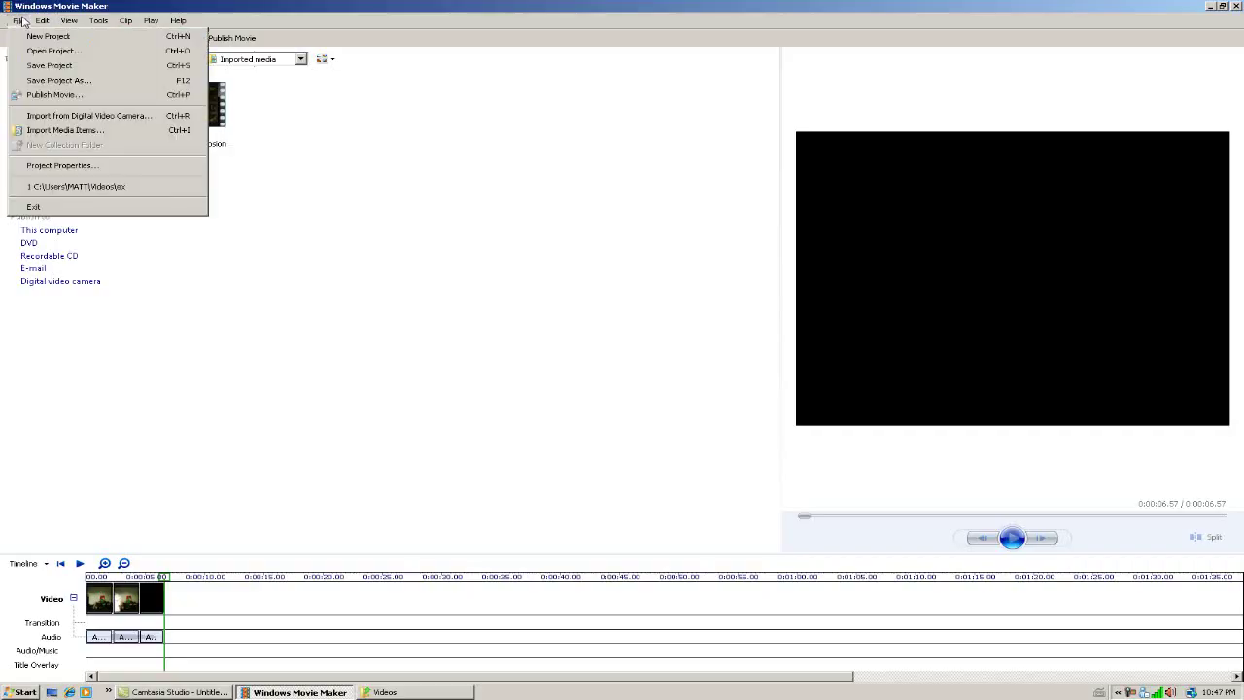
click(101, 97)
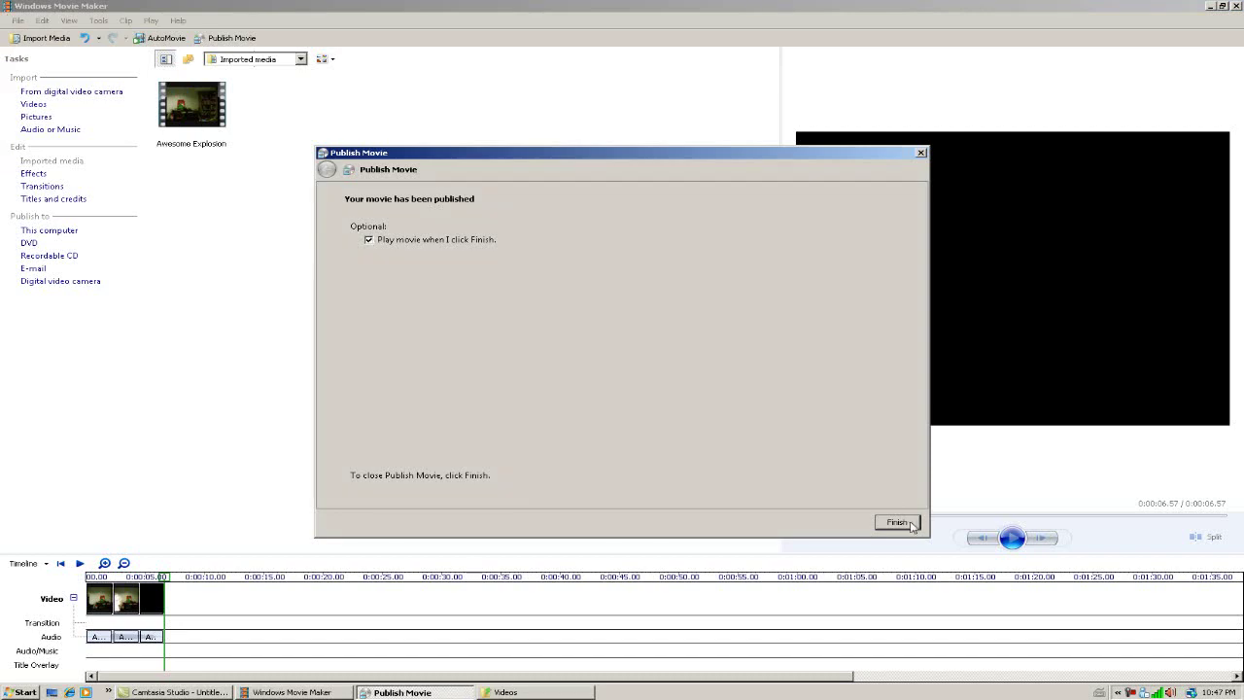
click(910, 524)
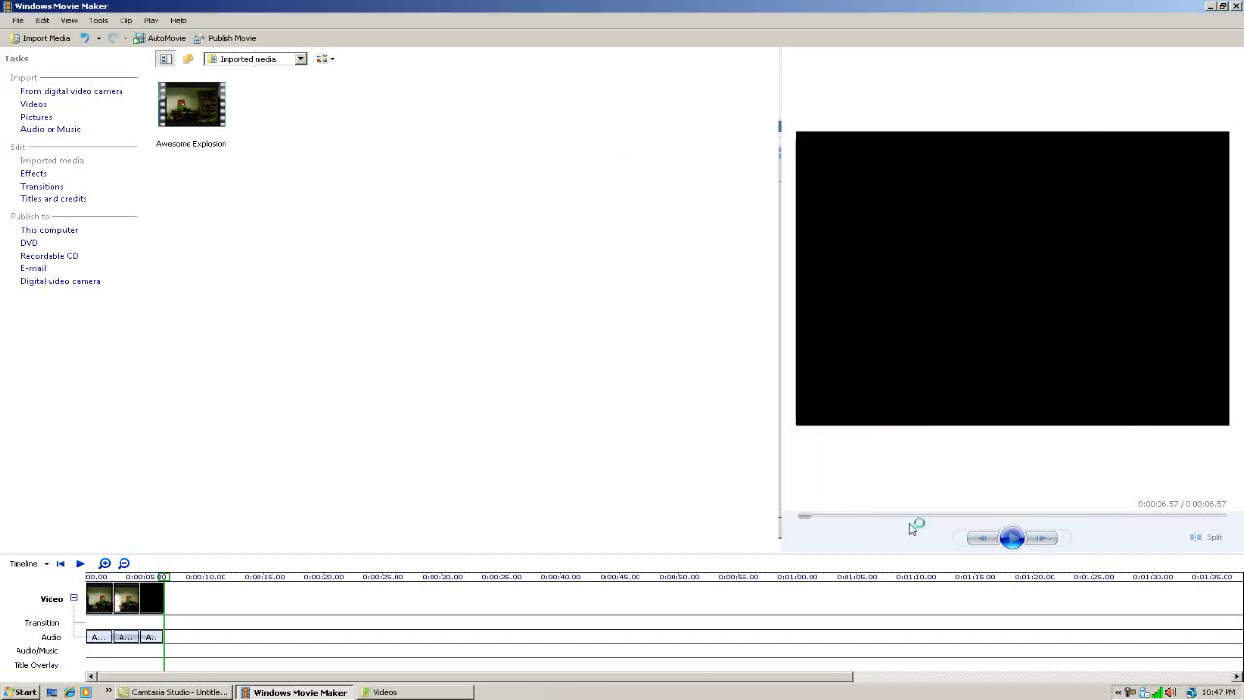